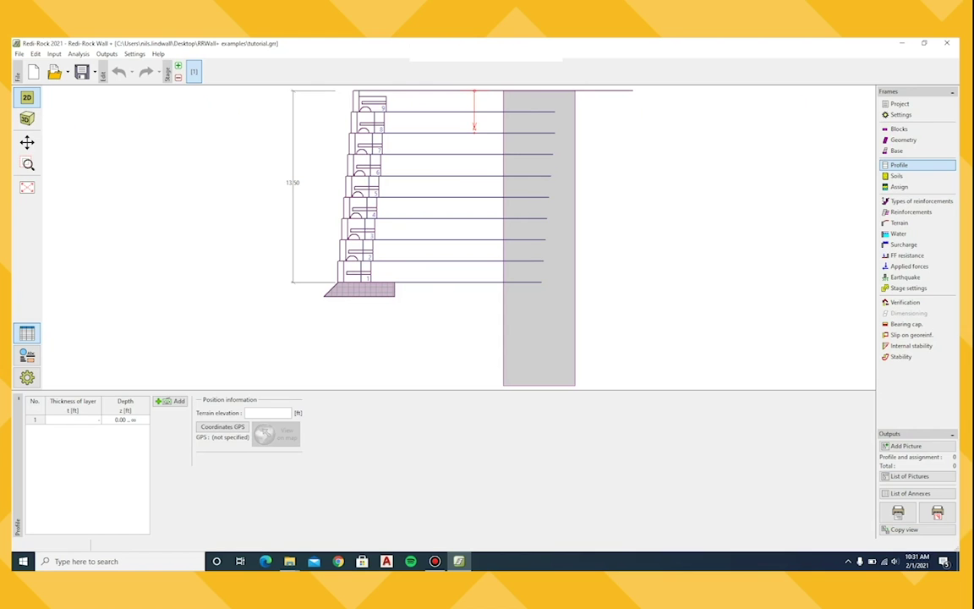
Enter "tutorial" as the project's task name and choose English as the system of units
{"action": "left_click", "coordinate": [900, 103]}
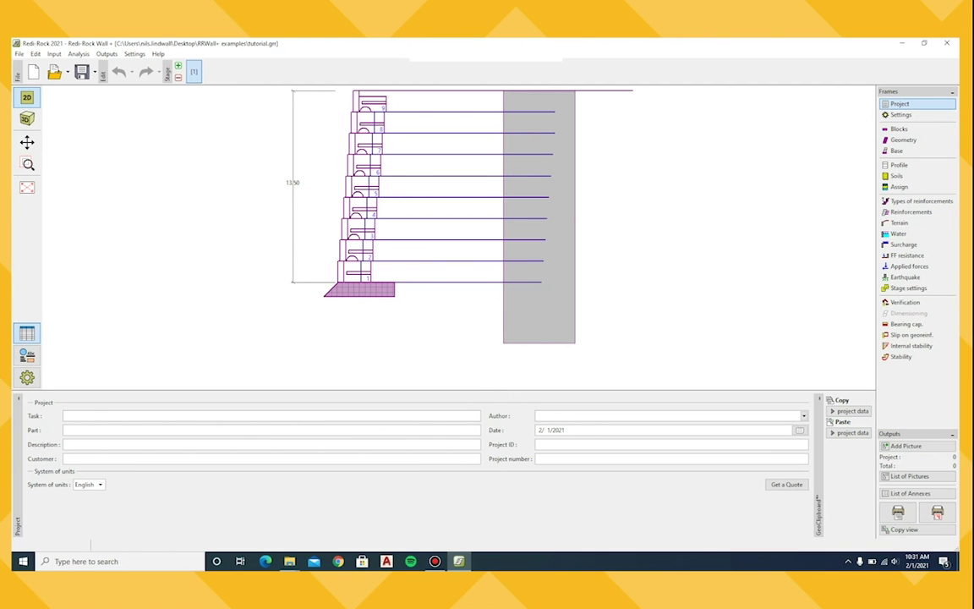
{"action": "left_click", "coordinate": [270, 415]}
{"action": "type", "text": "tutorial"}
{"action": "left_click", "coordinate": [89, 484]}
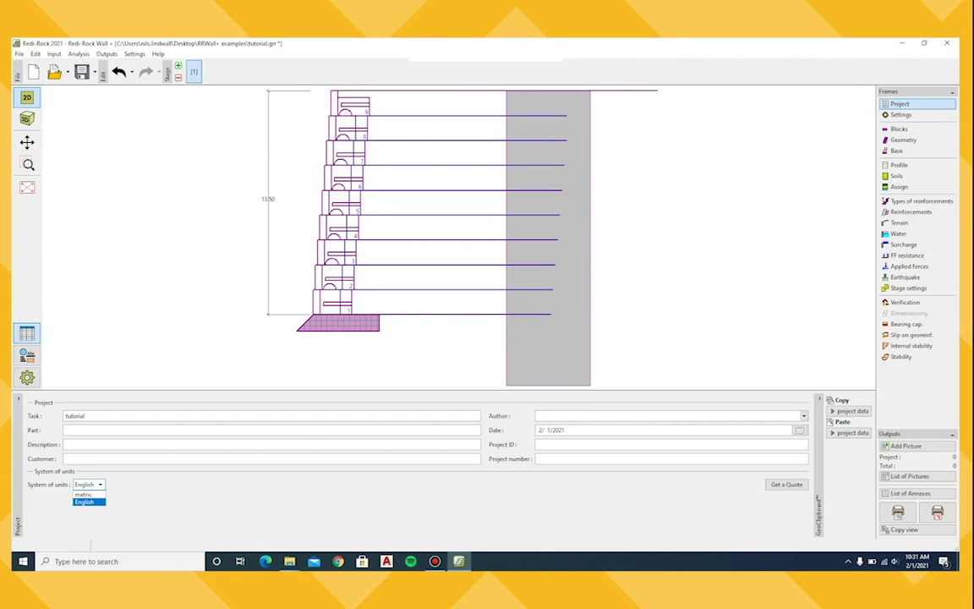
{"action": "left_click", "coordinate": [85, 503]}
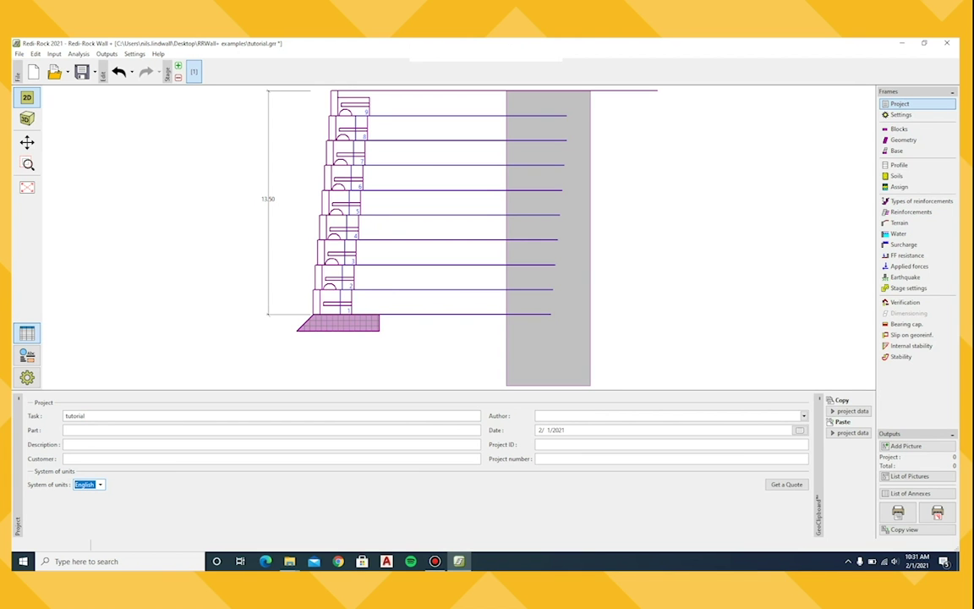
Set the type of construction to Gravity wall analysis in the analysis settings
{"action": "left_click", "coordinate": [901, 114]}
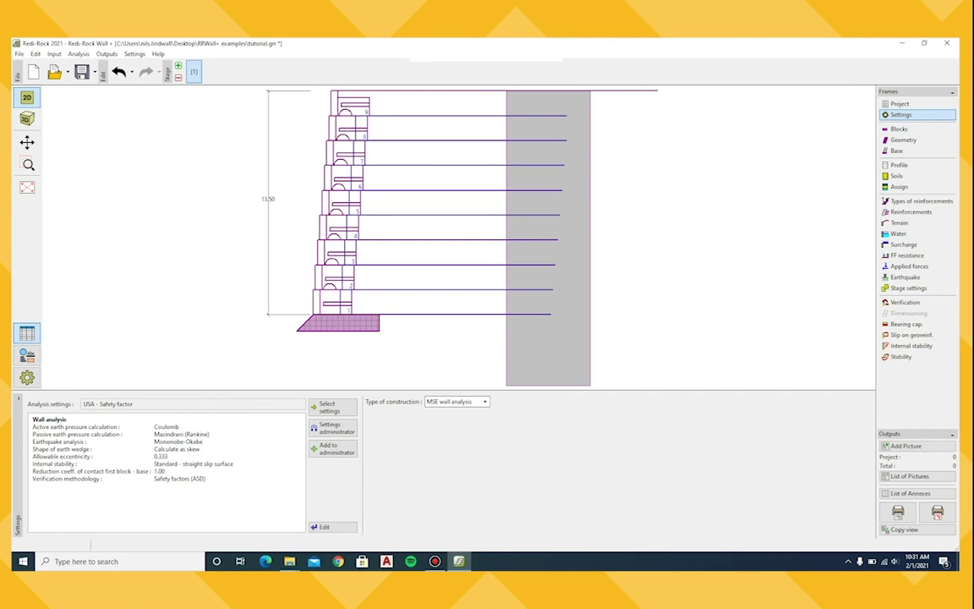
{"action": "left_click", "coordinate": [483, 402]}
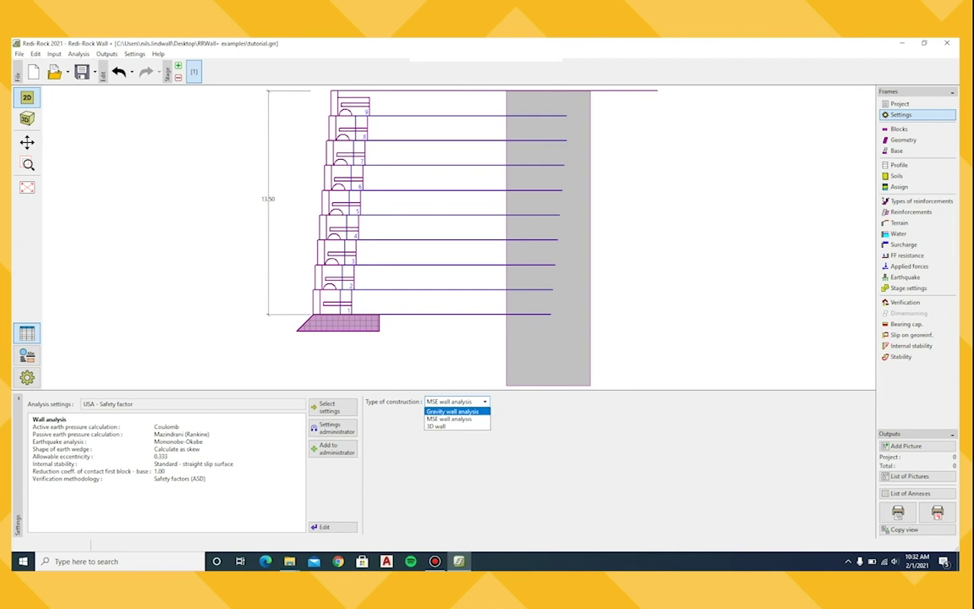
{"action": "left_click", "coordinate": [453, 412]}
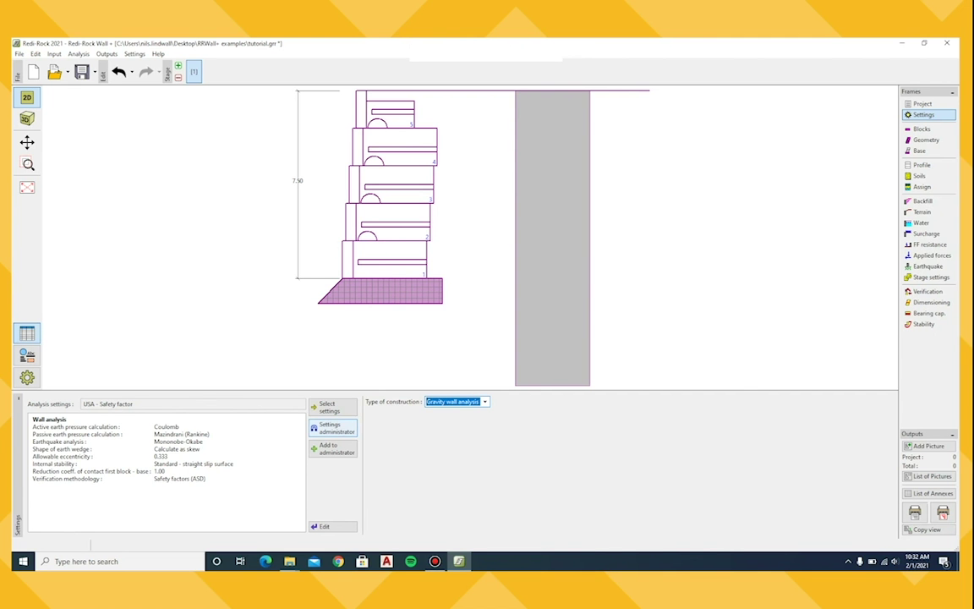
Browse the standards in the settings administrator and apply USA - Safety factor as the analysis settings
{"action": "left_click", "coordinate": [333, 428]}
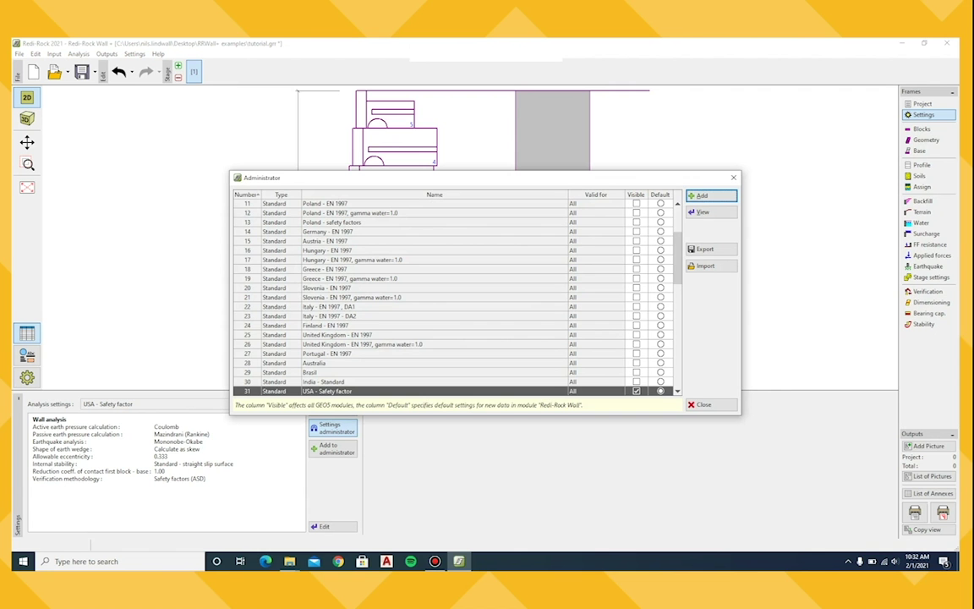
{"action": "left_click_drag", "start_coordinate": [677, 258], "coordinate": [677, 258]}
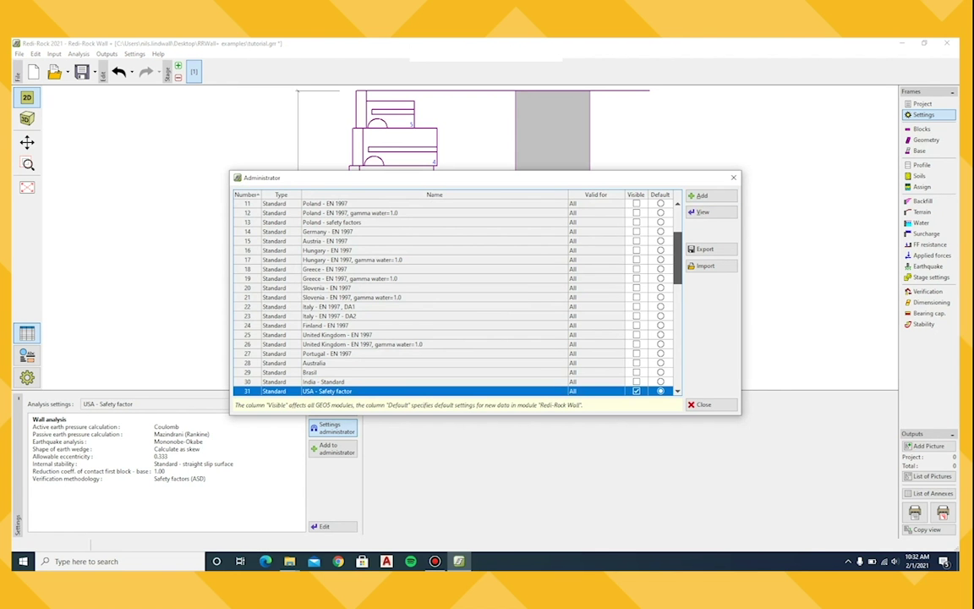
{"action": "scroll", "coordinate": [456, 295], "scroll_direction": "down", "scroll_amount": 5}
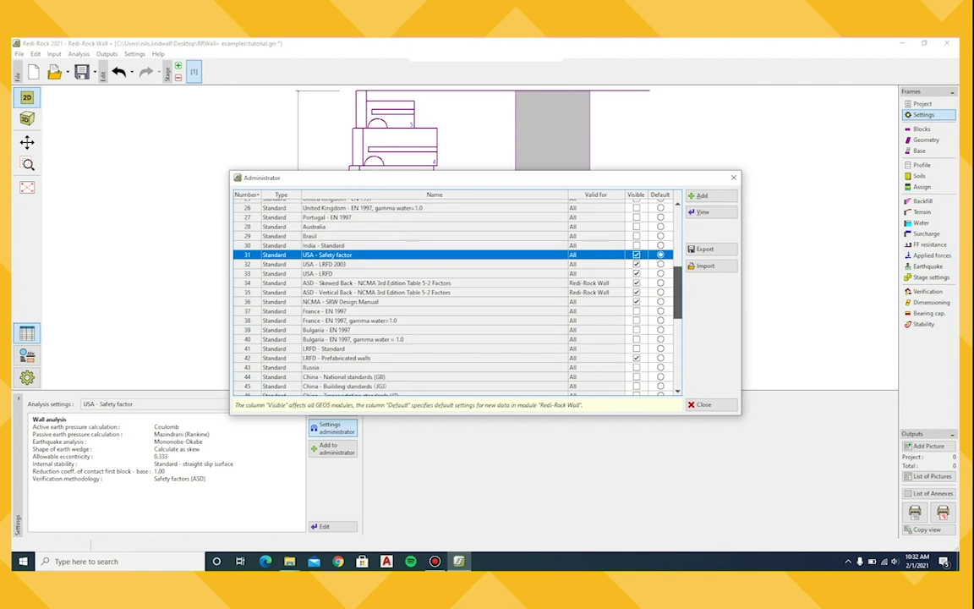
{"action": "scroll", "coordinate": [456, 296], "scroll_direction": "down", "scroll_amount": 5}
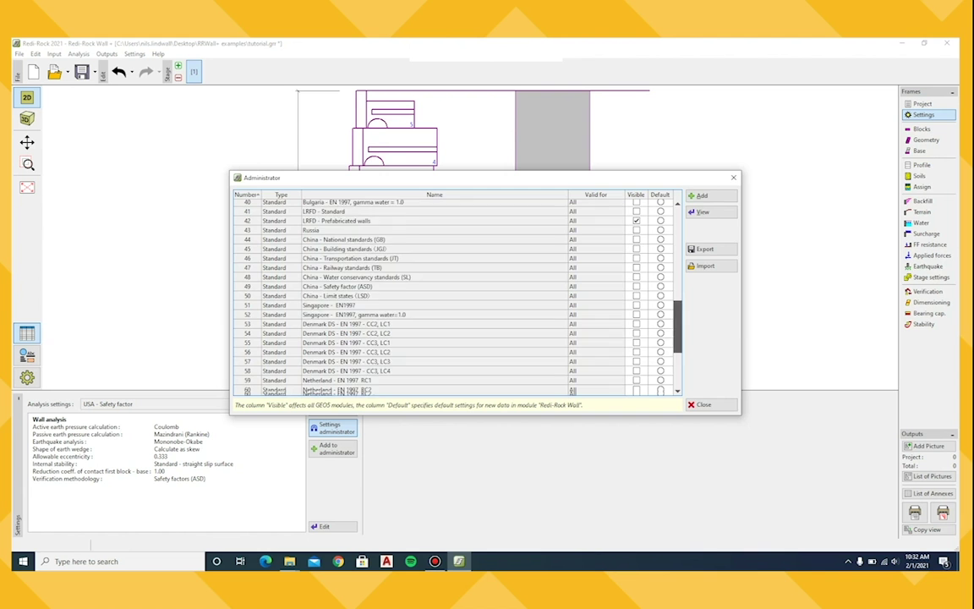
{"action": "left_click_drag", "start_coordinate": [677, 326], "coordinate": [677, 335]}
{"action": "left_click", "coordinate": [711, 404]}
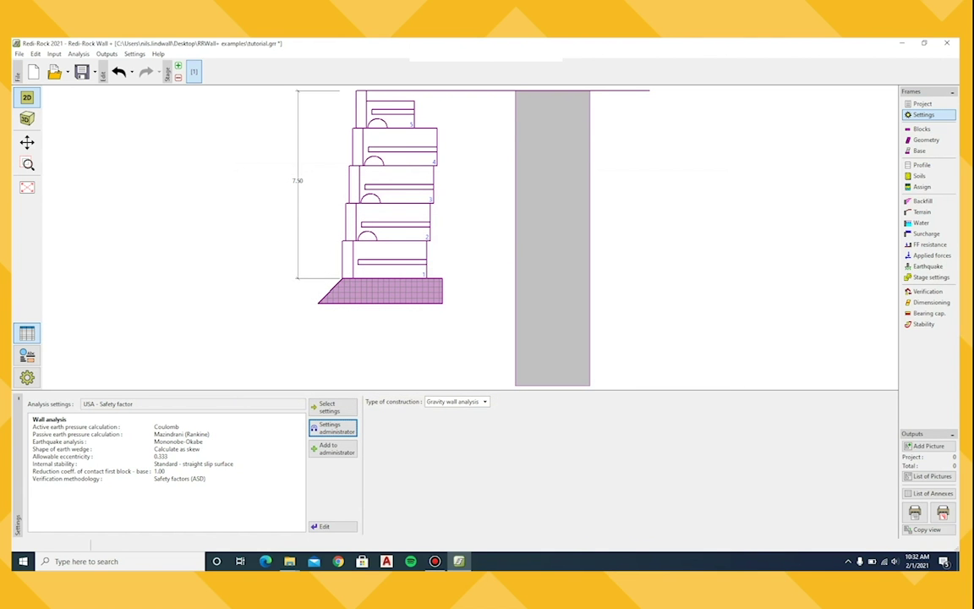
{"action": "left_click", "coordinate": [332, 406]}
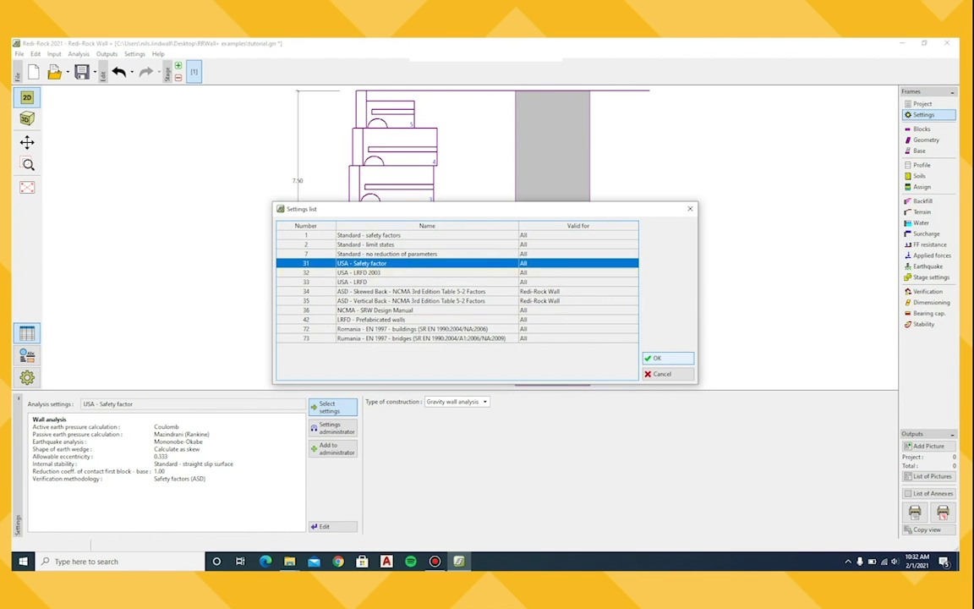
{"action": "left_click", "coordinate": [656, 358]}
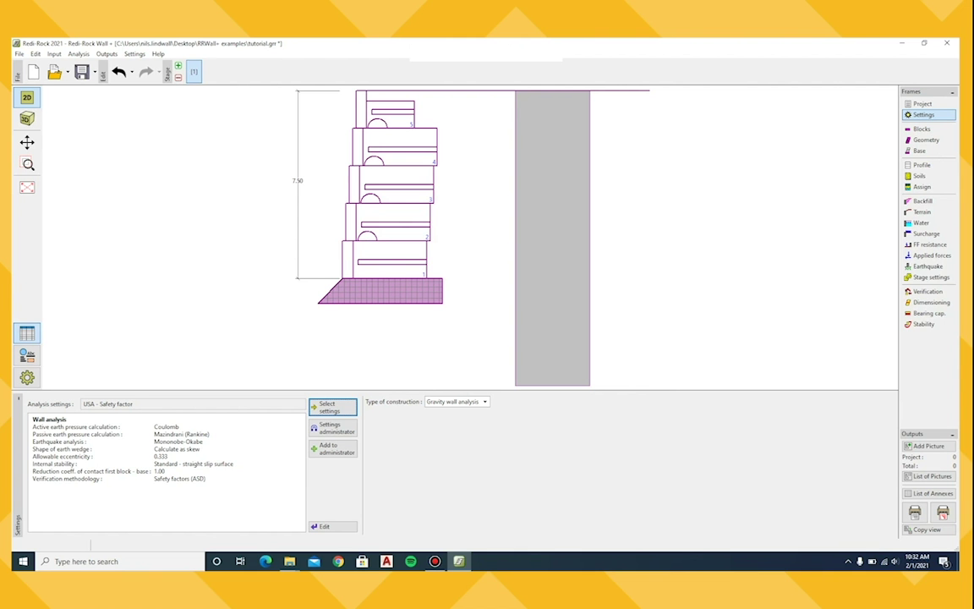
Edit the current wall analysis settings, setting the reduction coefficient of contact between first block and base to 0.7
{"action": "left_click", "coordinate": [333, 526]}
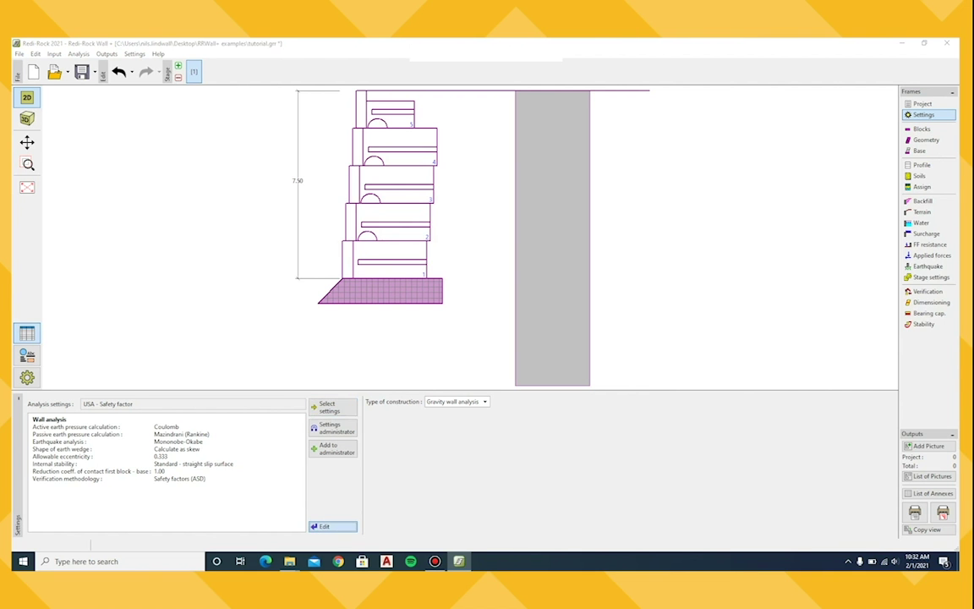
{"action": "left_click", "coordinate": [330, 526]}
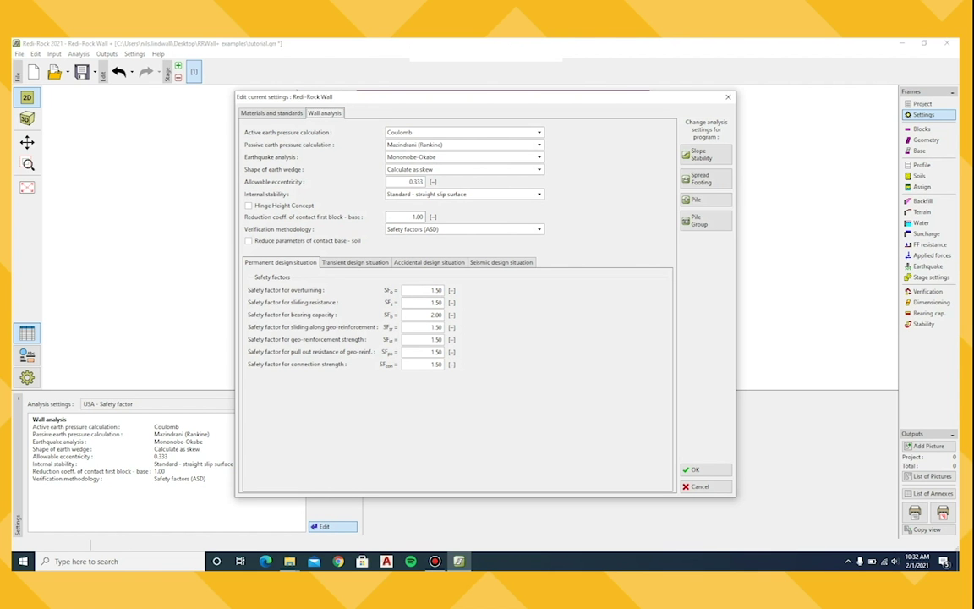
{"action": "left_click", "coordinate": [406, 217]}
{"action": "type", "text": "0.7"}
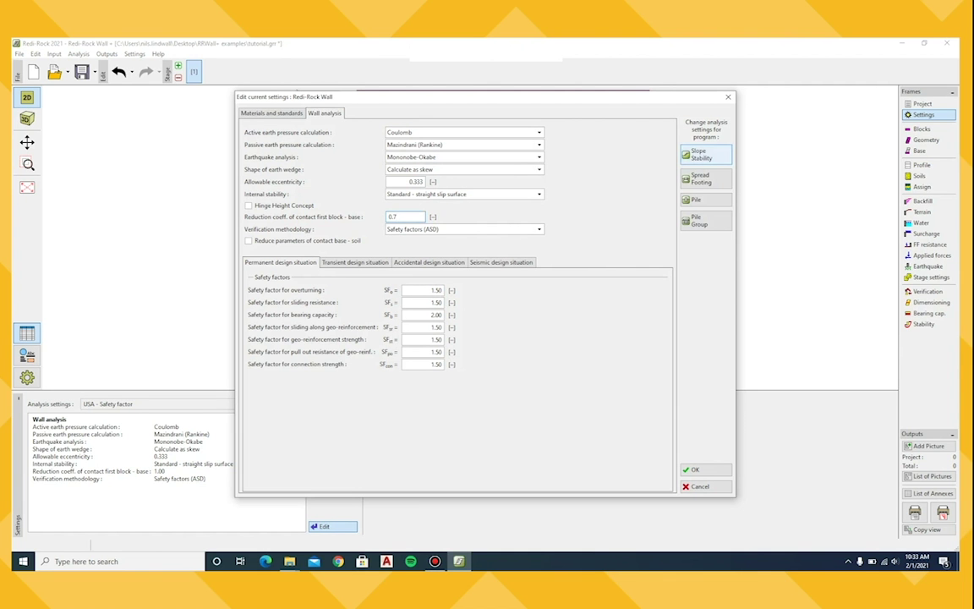
Set the Slope Stability safety factor for the permanent design situation to 1.3 and accept the edited analysis settings
{"action": "left_click", "coordinate": [701, 154]}
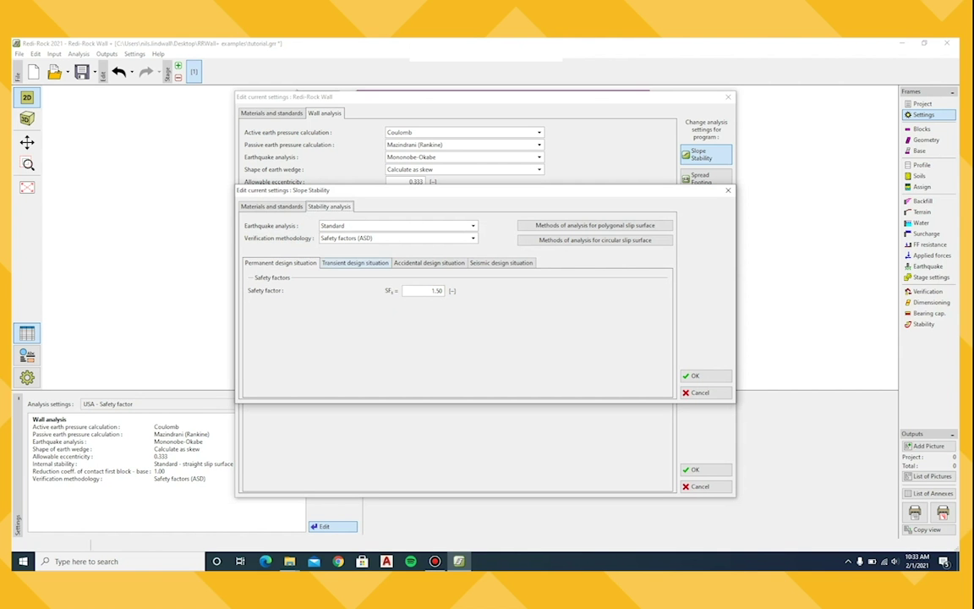
{"action": "left_click", "coordinate": [423, 291]}
{"action": "type", "text": "1.3"}
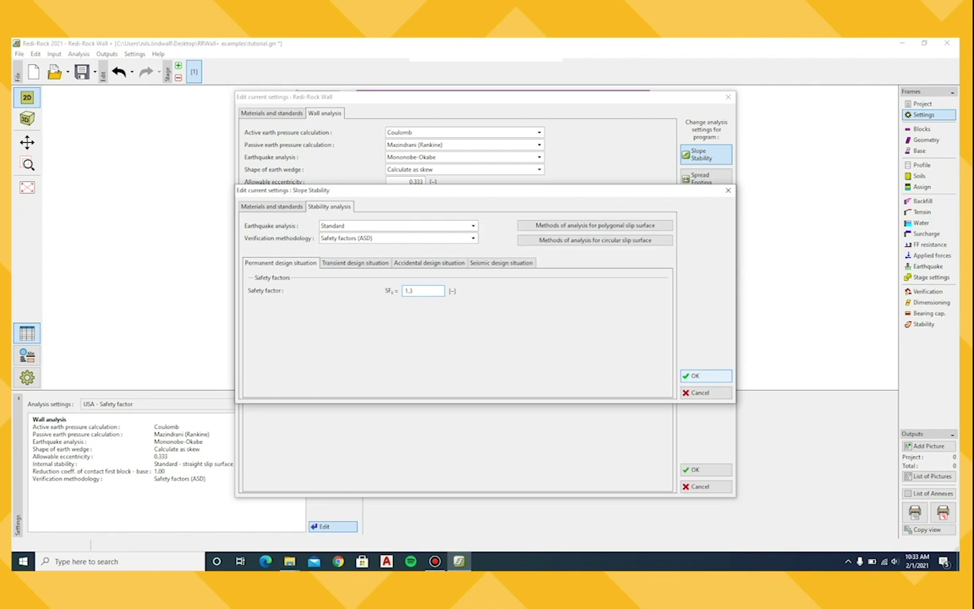
{"action": "left_click", "coordinate": [695, 376]}
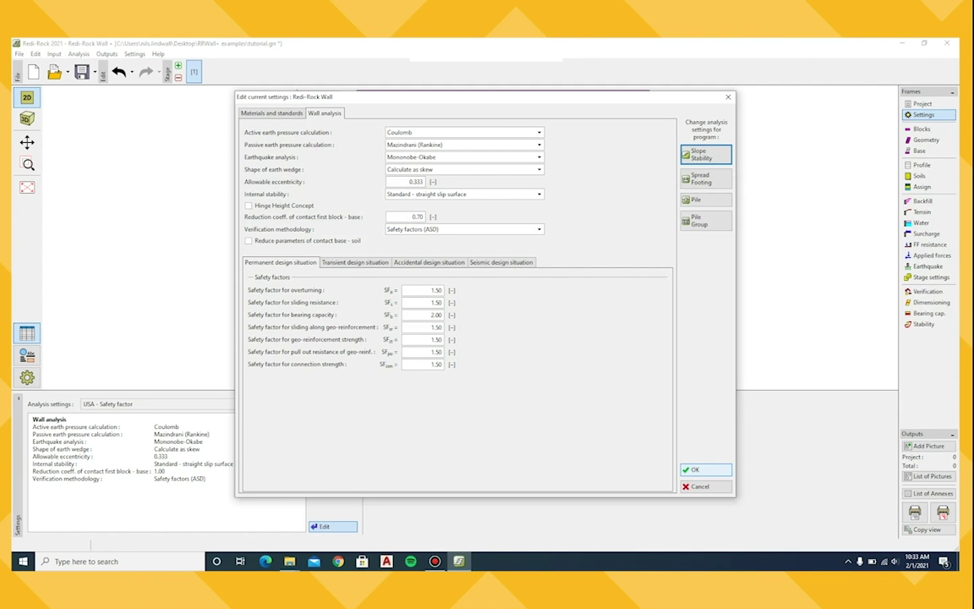
{"action": "left_click", "coordinate": [697, 469]}
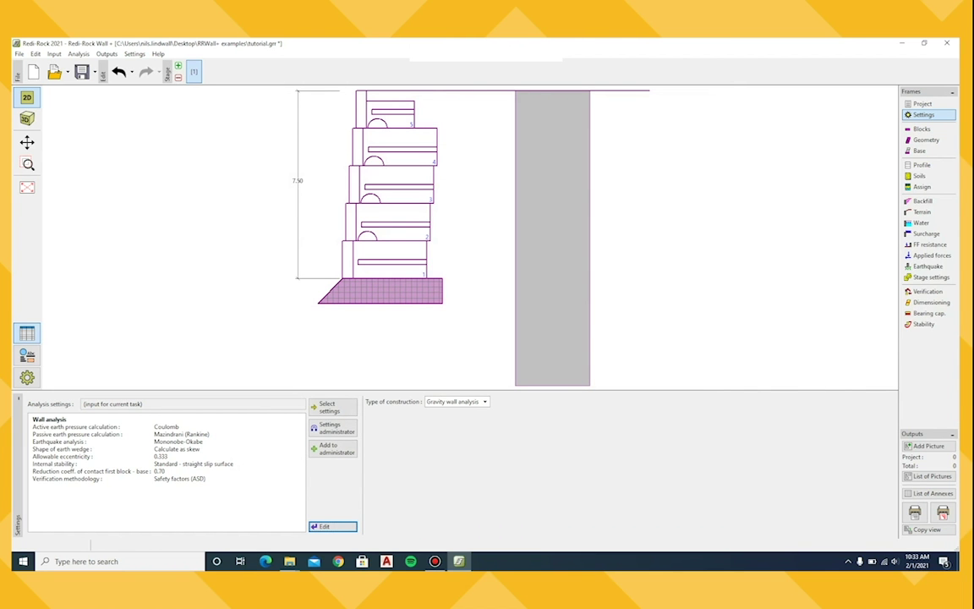
Inspect the block wall and its base in the 3D view, then return to the 2D view
{"action": "left_click", "coordinate": [26, 118]}
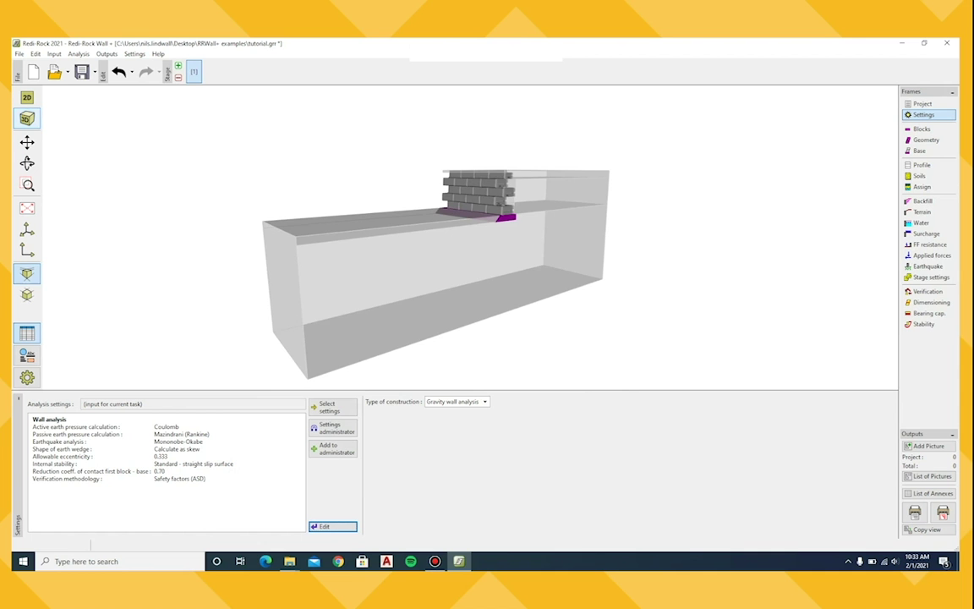
{"action": "scroll", "coordinate": [592, 253], "scroll_direction": "up", "scroll_amount": 4}
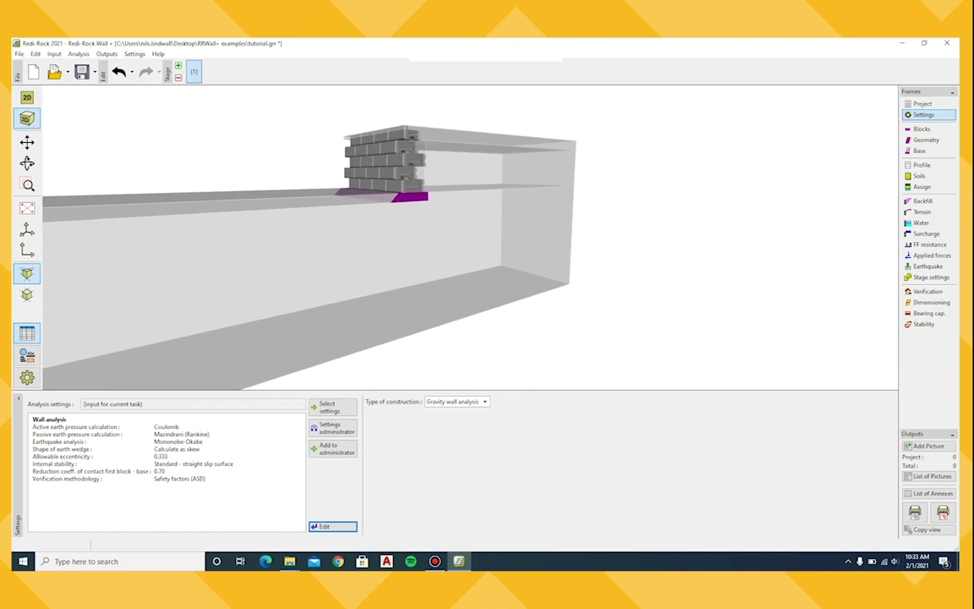
{"action": "left_click_drag", "start_coordinate": [423, 237], "coordinate": [300, 233]}
{"action": "left_click", "coordinate": [27, 163]}
{"action": "left_click", "coordinate": [26, 98]}
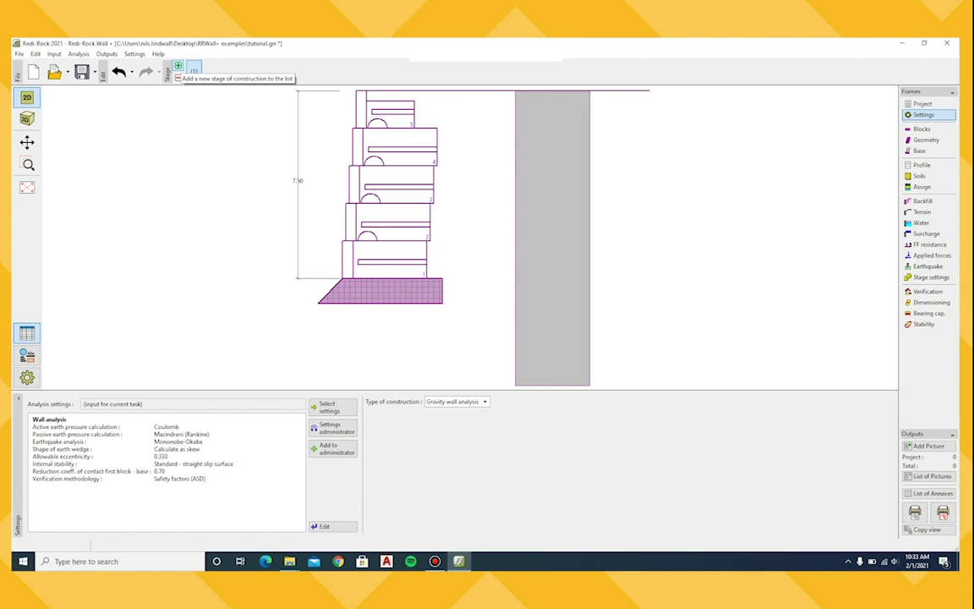
Add a second construction stage and open the design situation choices in its stage settings
{"action": "left_click", "coordinate": [178, 66]}
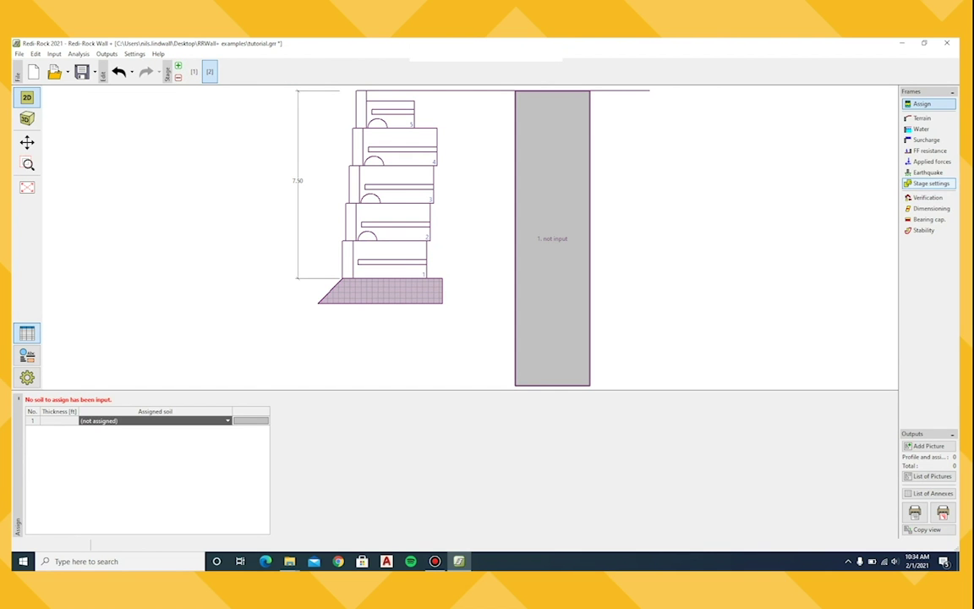
{"action": "left_click", "coordinate": [931, 183]}
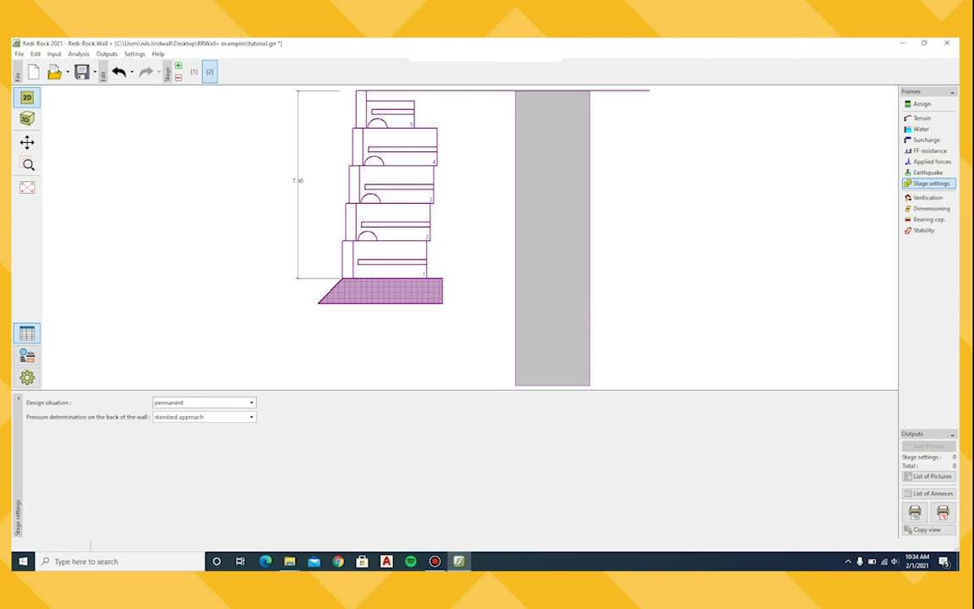
{"action": "left_click", "coordinate": [204, 403]}
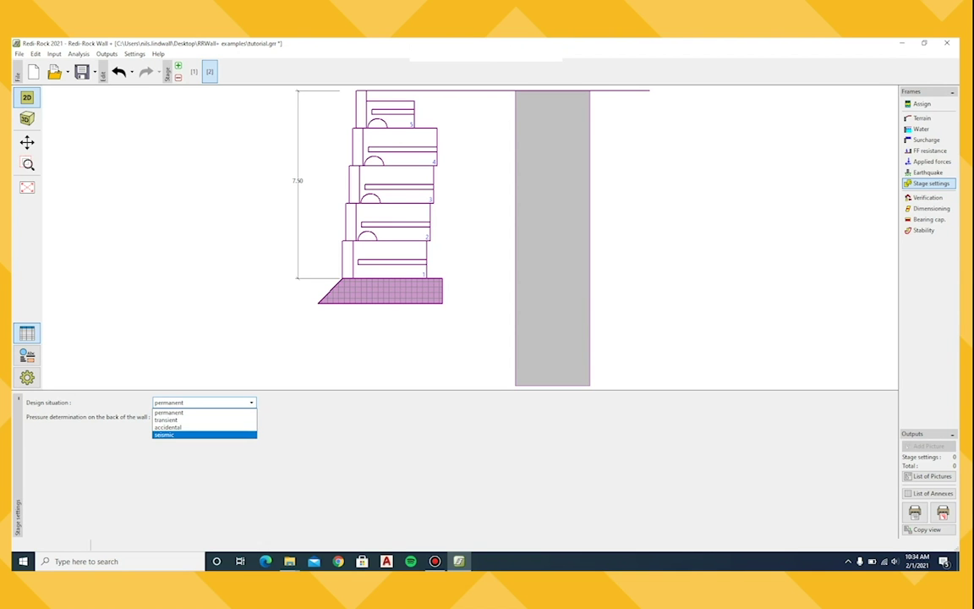